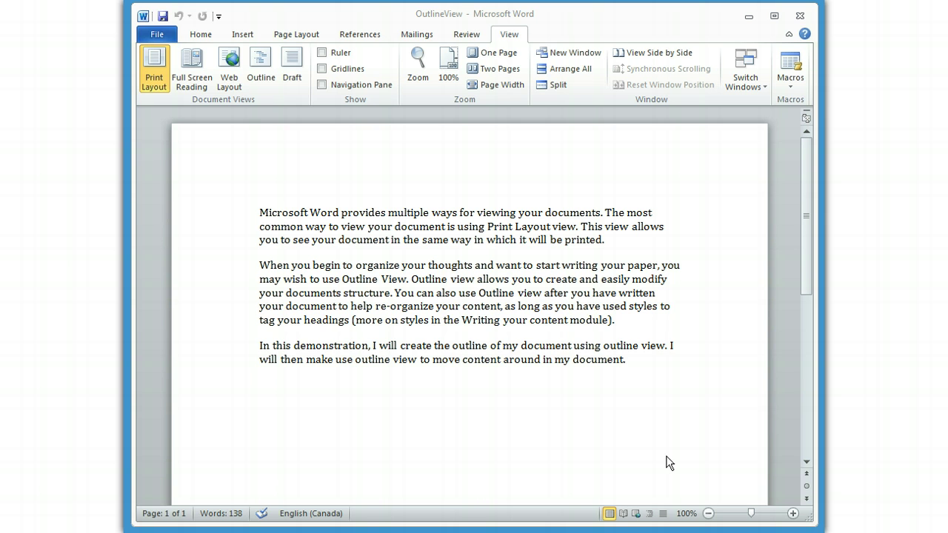
- Switch to Outline view and add an empty paragraph after the closing 'document.' paragraph
{"action": "left_click", "coordinate": [510, 35]}
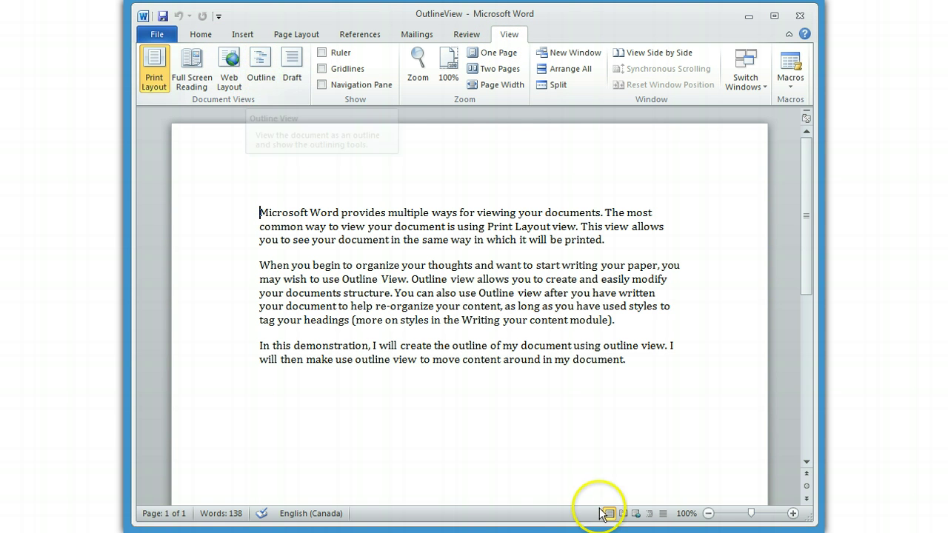
{"action": "left_click", "coordinate": [649, 514]}
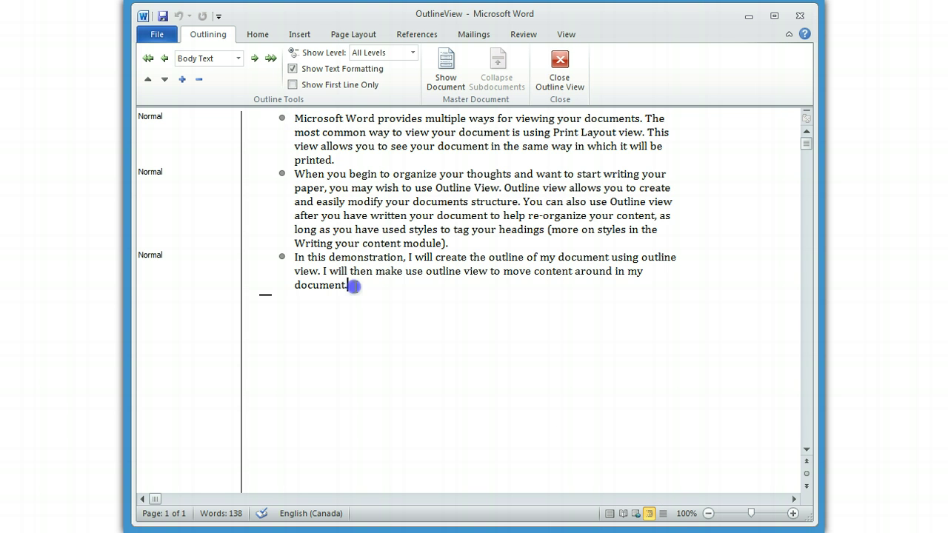
{"action": "left_click", "coordinate": [354, 287]}
{"action": "key", "text": "Return"}
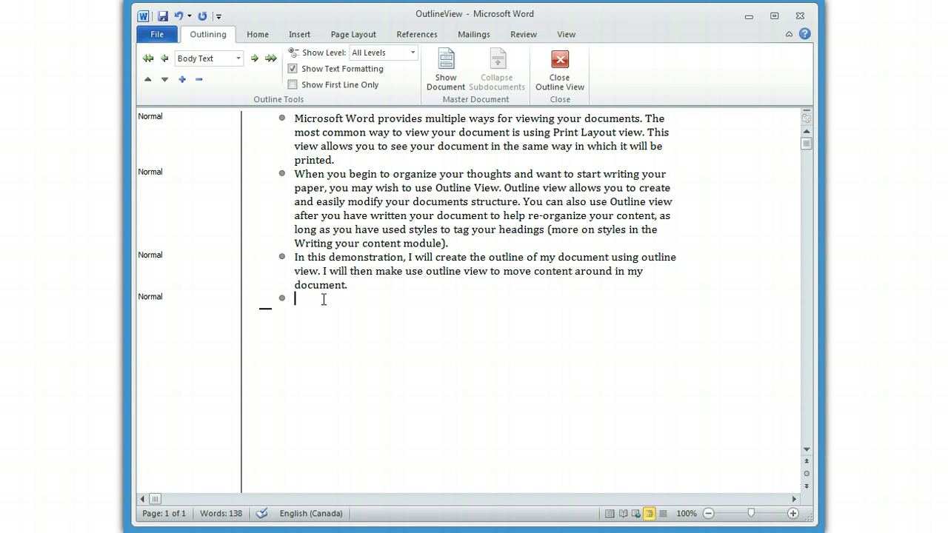
- Type 'Introduction' as a Heading 1, then 'Data Preparation' below it, leaving a new line
{"action": "type", "text": "Introduction"}
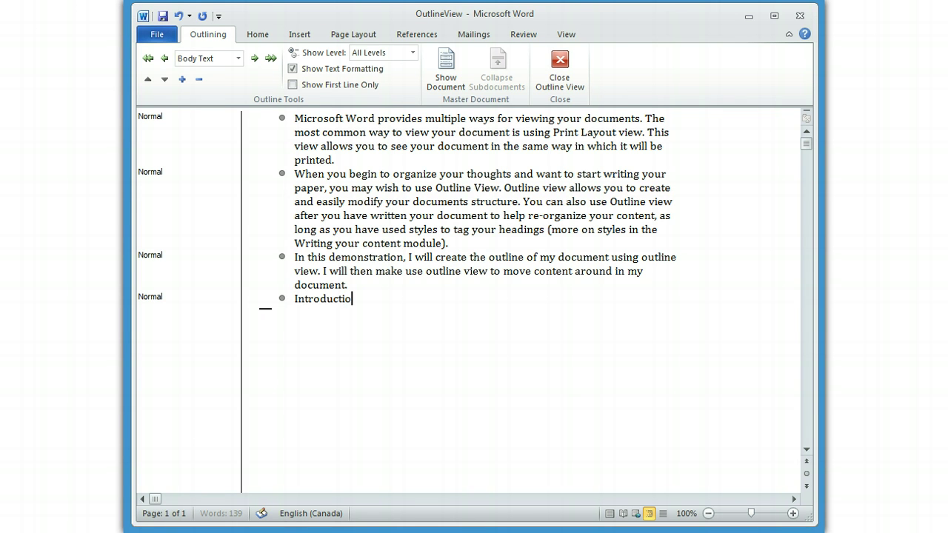
{"action": "left_click", "coordinate": [148, 61]}
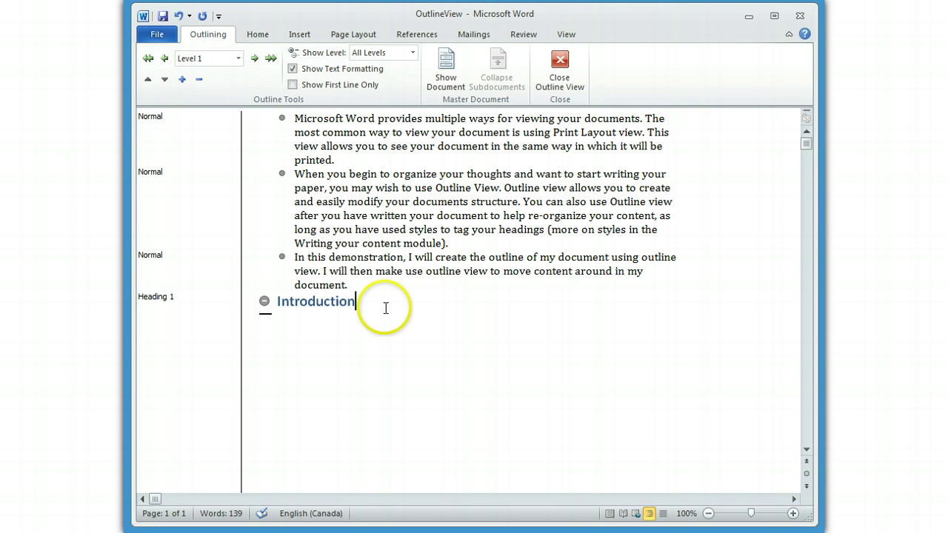
{"action": "key", "text": "Return"}
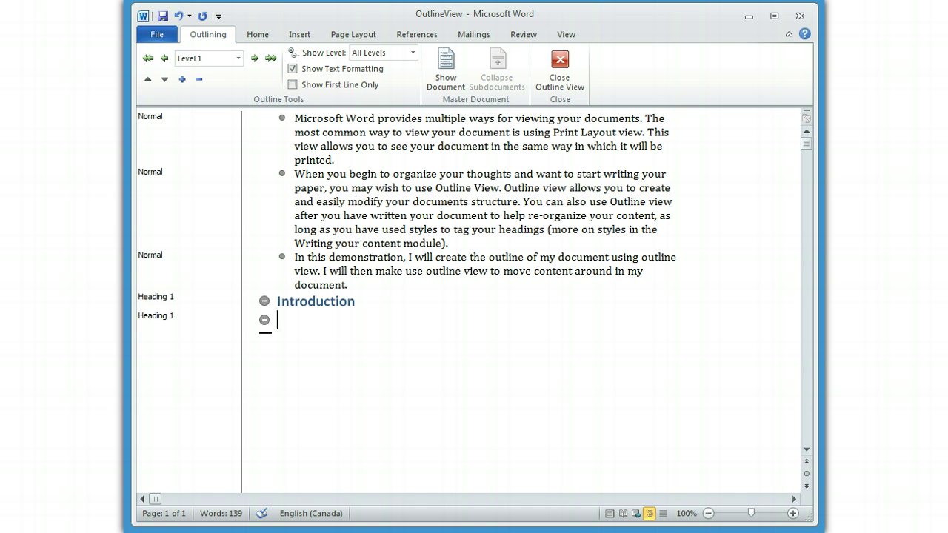
{"action": "type", "text": "Data Pre"}
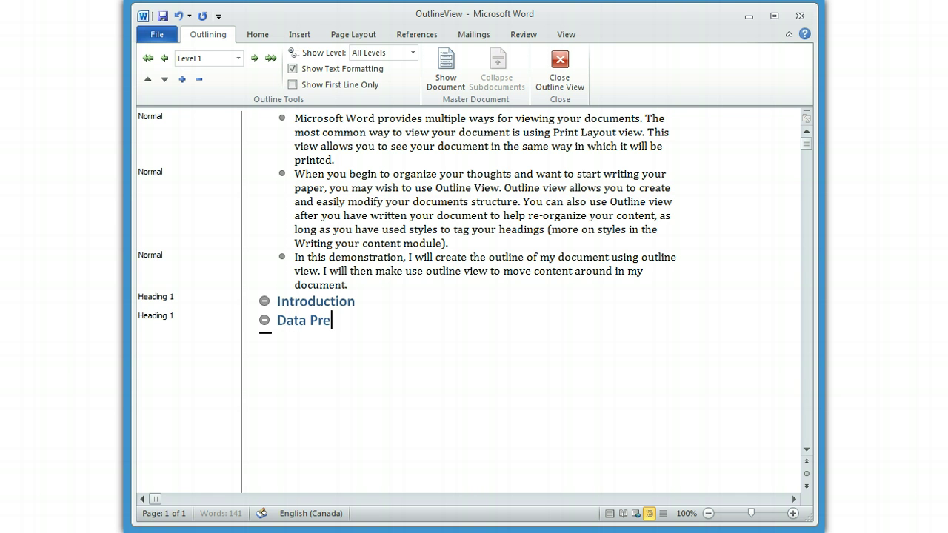
{"action": "type", "text": "paration"}
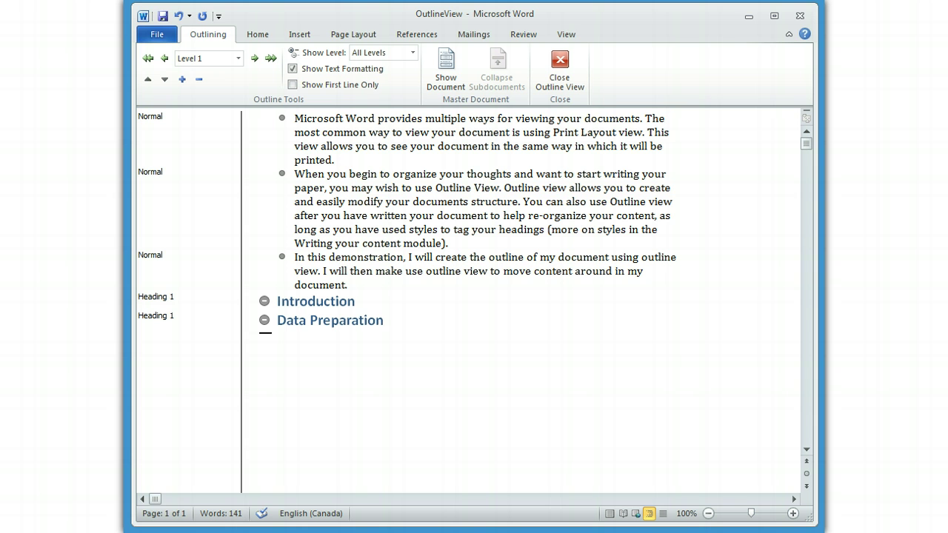
{"action": "key", "text": "Return"}
- Add Heading 2 lines 'Narrative' and 'Academic report', then return the next empty line to Heading 1
{"action": "key", "text": "Tab"}
{"action": "type", "text": "Nar"}
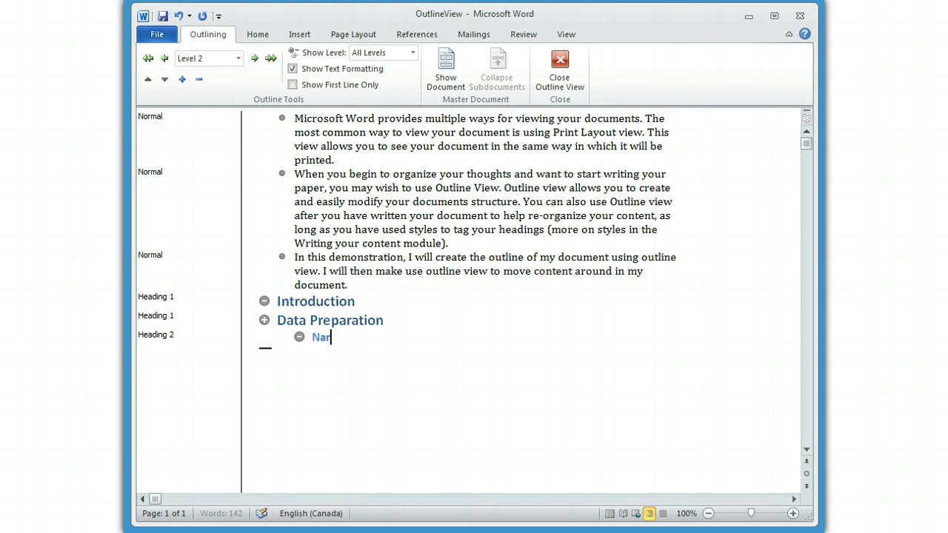
{"action": "type", "text": "rative"}
{"action": "key", "text": "Return"}
{"action": "type", "text": "Academ"}
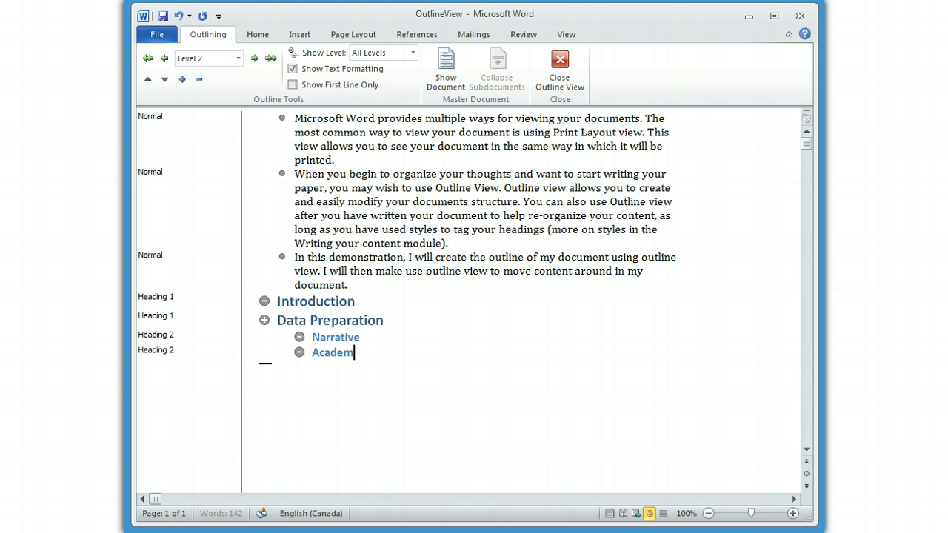
{"action": "type", "text": "ic reprot"}
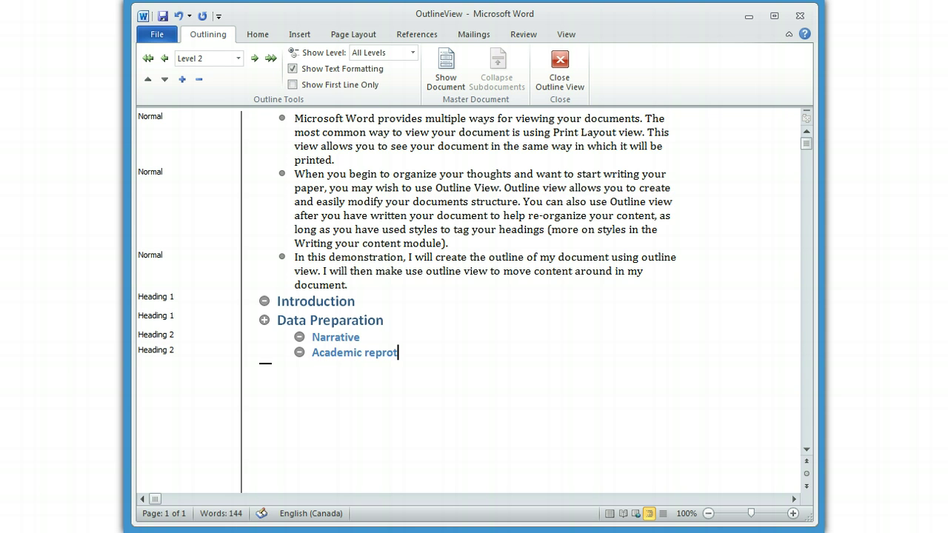
{"action": "key", "text": "BackSpace"}
{"action": "key", "text": "BackSpace"}
{"action": "key", "text": "BackSpace"}
{"action": "type", "text": "ort"}
{"action": "key", "text": "Return"}
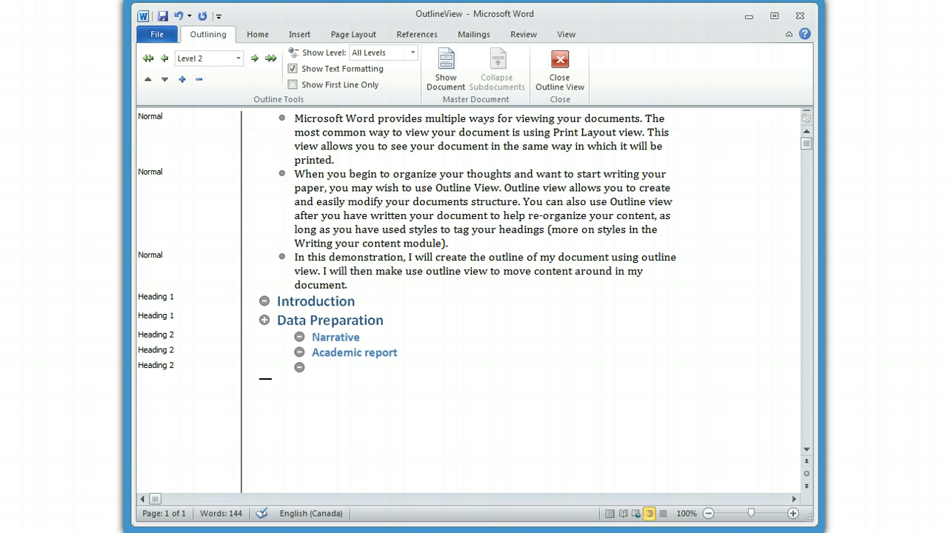
{"action": "key", "text": "shift+Tab"}
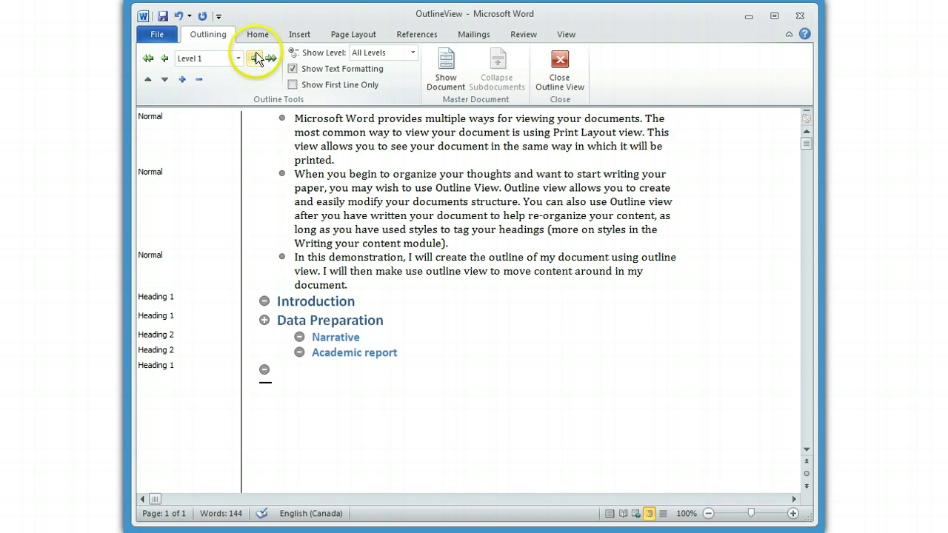
- Add Heading 1 chapters 'Descriptive Statistics' and 'Bivariate Correlation', fixing typos
{"action": "left_click", "coordinate": [315, 405]}
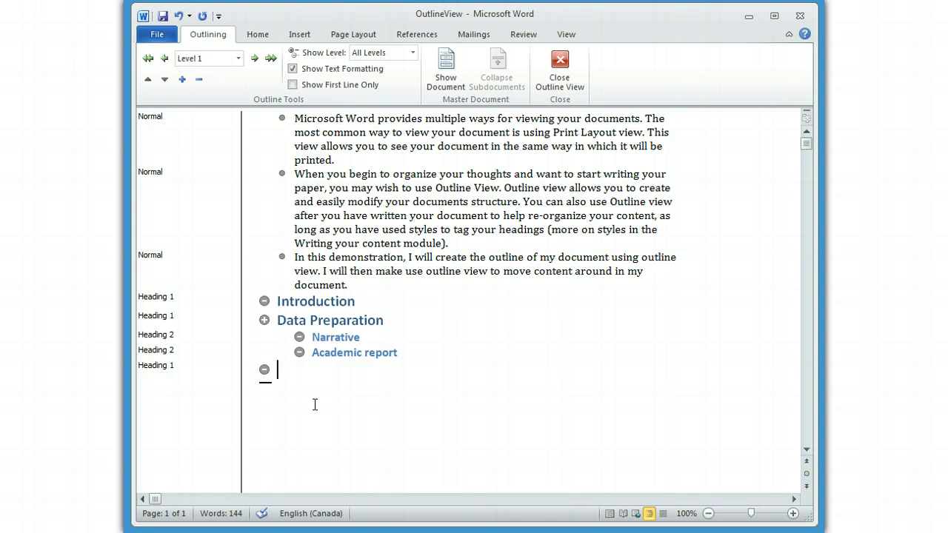
{"action": "type", "text": "Descriptive Statisti"}
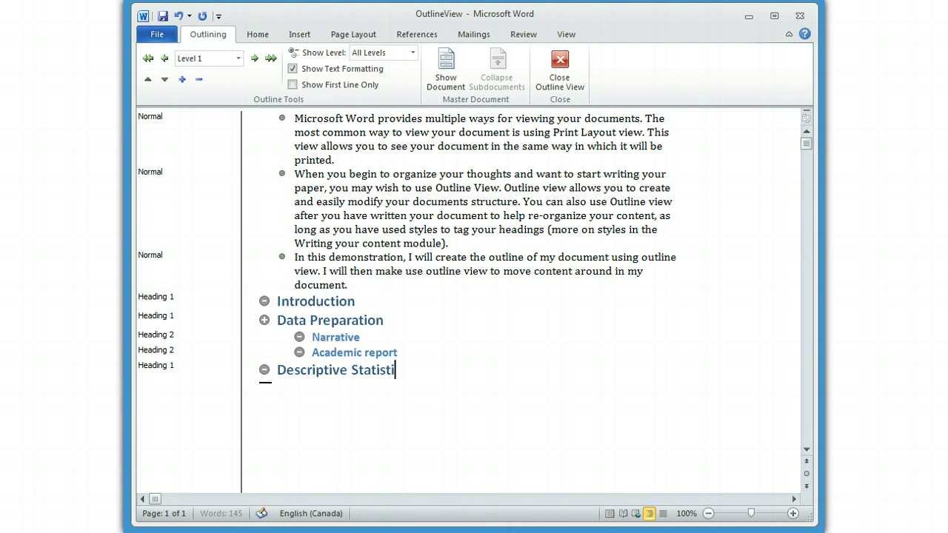
{"action": "type", "text": "cs"}
{"action": "key", "text": "Return"}
{"action": "type", "text": "Di"}
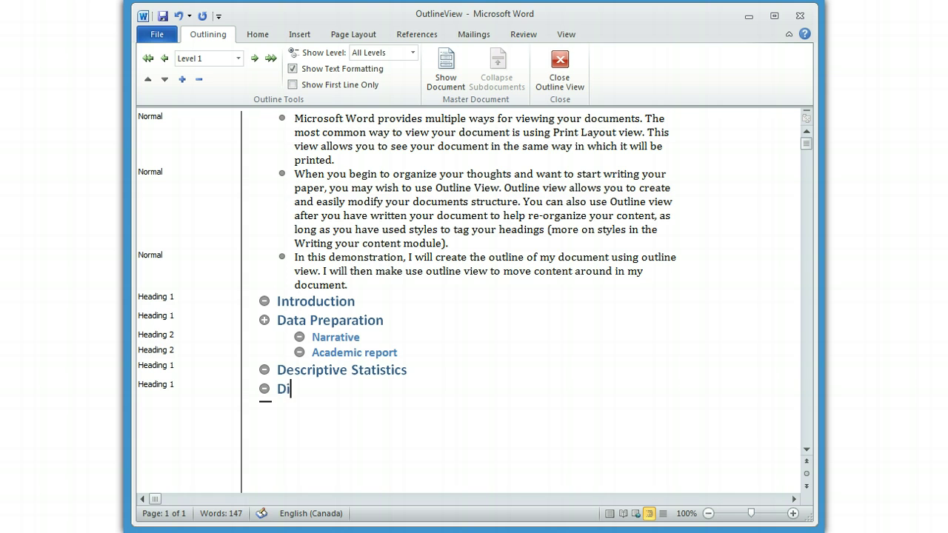
{"action": "type", "text": "va"}
{"action": "key", "text": "BackSpace"}
{"action": "key", "text": "BackSpace"}
{"action": "key", "text": "BackSpace"}
{"action": "key", "text": "BackSpace"}
{"action": "type", "text": "Bivariate C"}
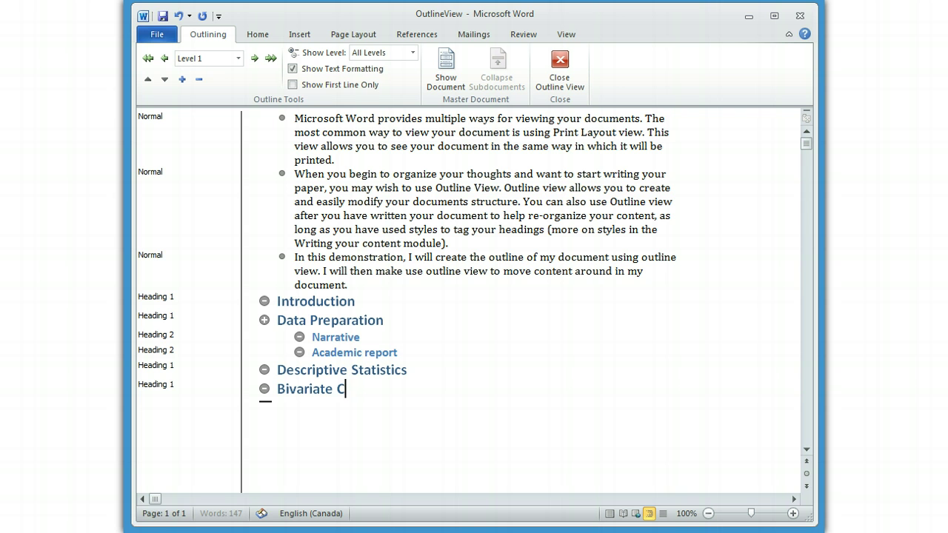
{"action": "type", "text": "orrelation"}
{"action": "key", "text": "Return"}
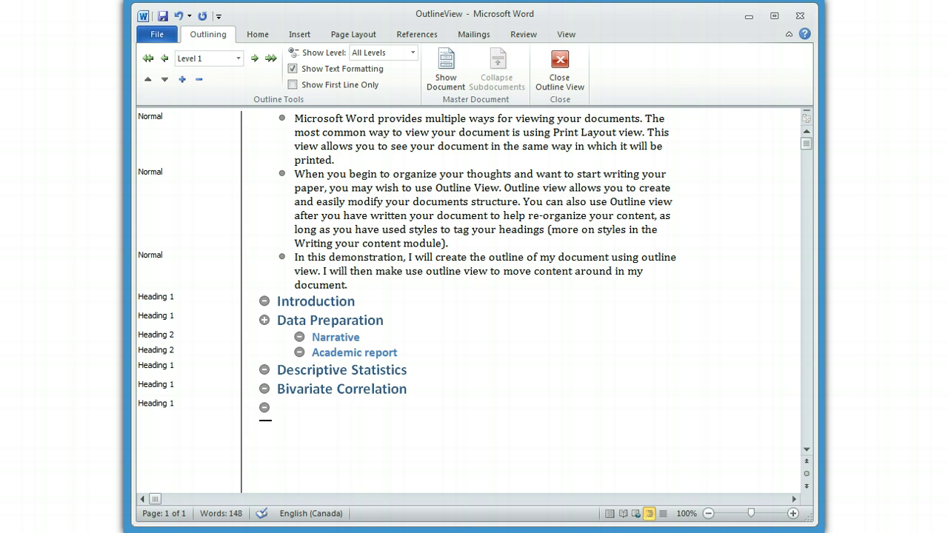
- Add Heading 1 chapters 'Structured Equation Modelling' and 'Multiple Regressation'
{"action": "type", "text": "Structured Eques"}
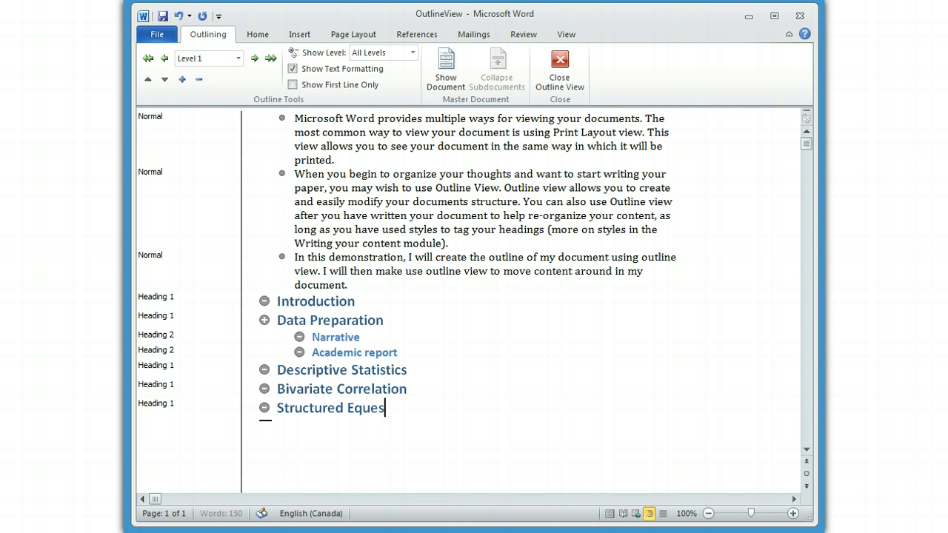
{"action": "key", "text": "BackSpace"}
{"action": "key", "text": "BackSpace"}
{"action": "type", "text": "ation Mod"}
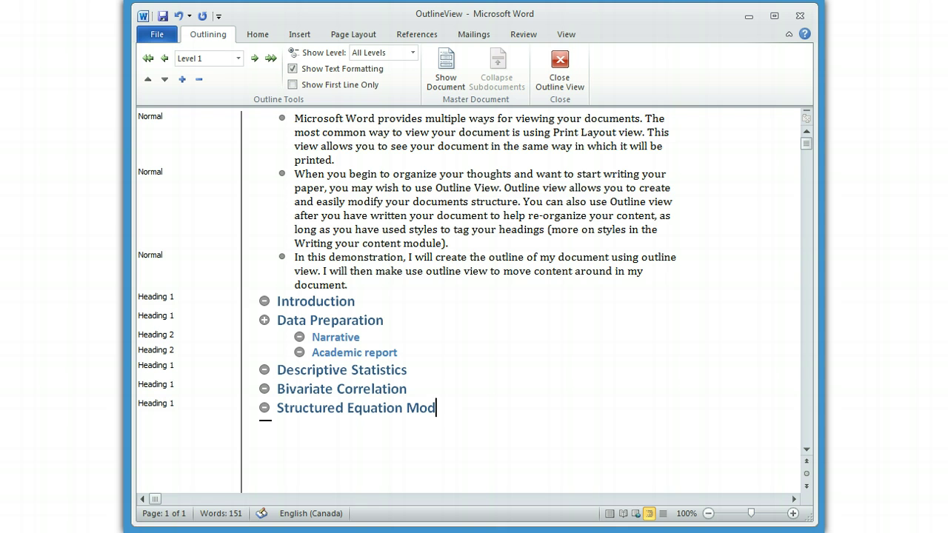
{"action": "type", "text": "elling"}
{"action": "key", "text": "Return"}
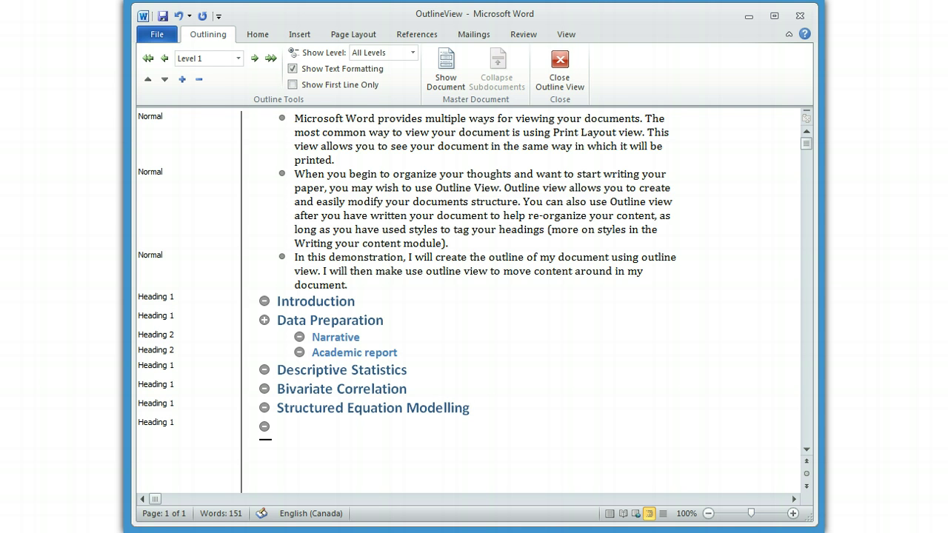
{"action": "type", "text": "Multi"}
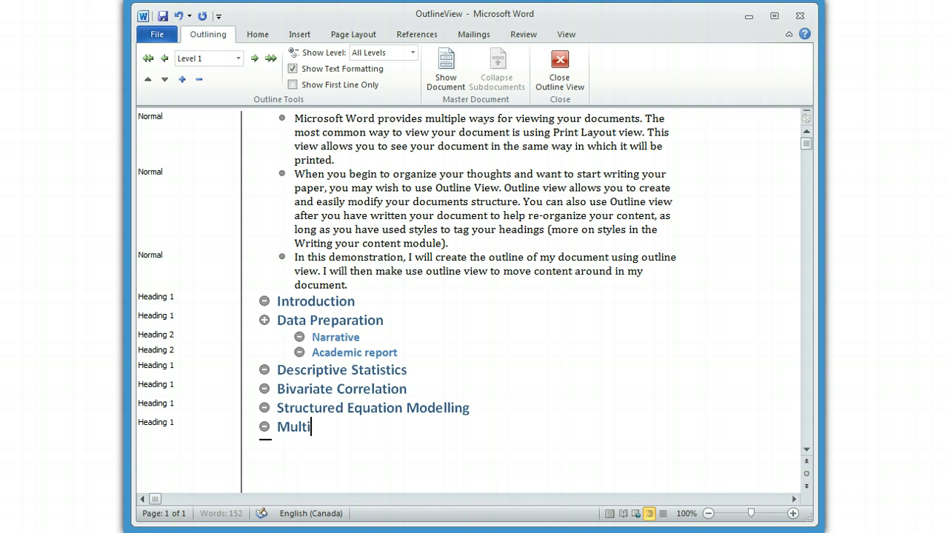
{"action": "type", "text": "ple Regressation"}
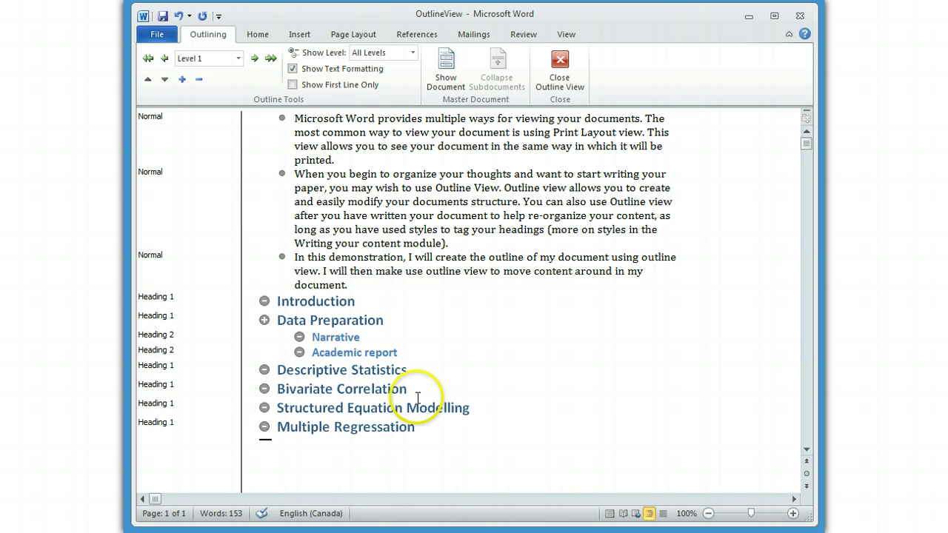
- Correct the misspelled 'Regressation' to 'Regression' using the spelling suggestion
{"action": "left_click", "coordinate": [481, 412]}
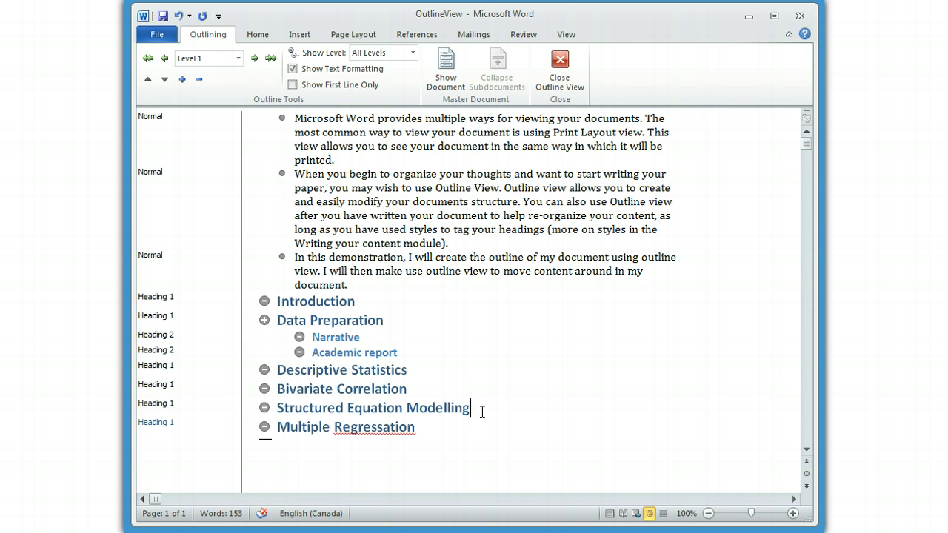
{"action": "right_click", "coordinate": [404, 428]}
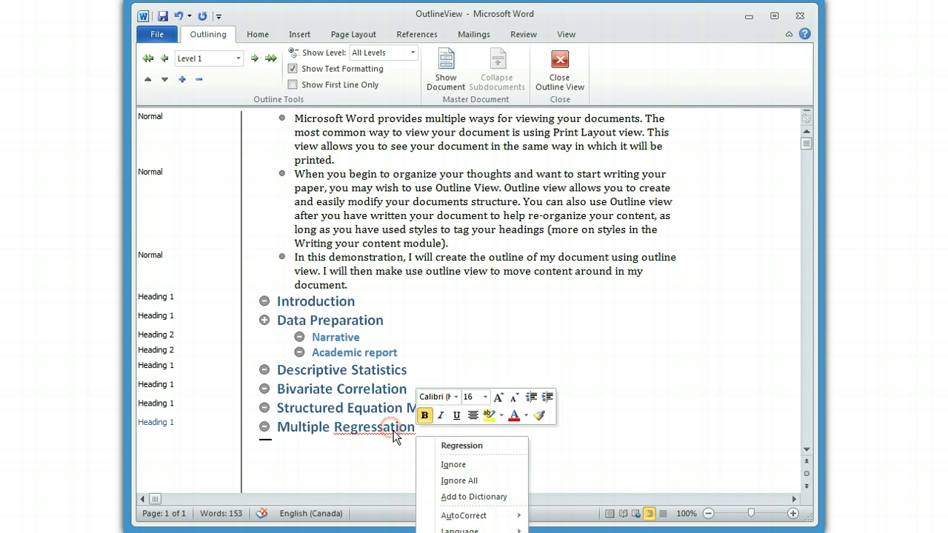
{"action": "left_click", "coordinate": [431, 443]}
- Add a body-text line under Structured Equation Modelling and paste the copied paragraph as plain text
{"action": "left_click", "coordinate": [482, 409]}
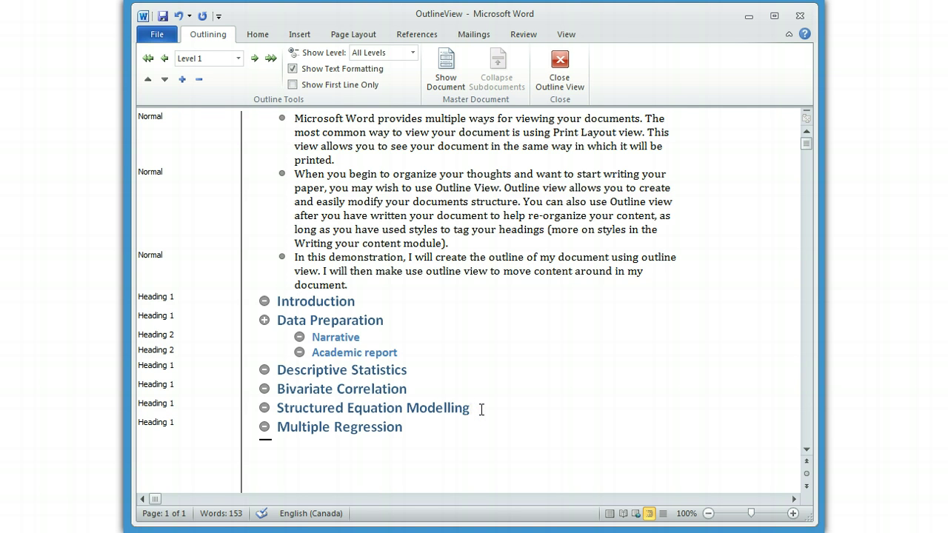
{"action": "key", "text": "Return"}
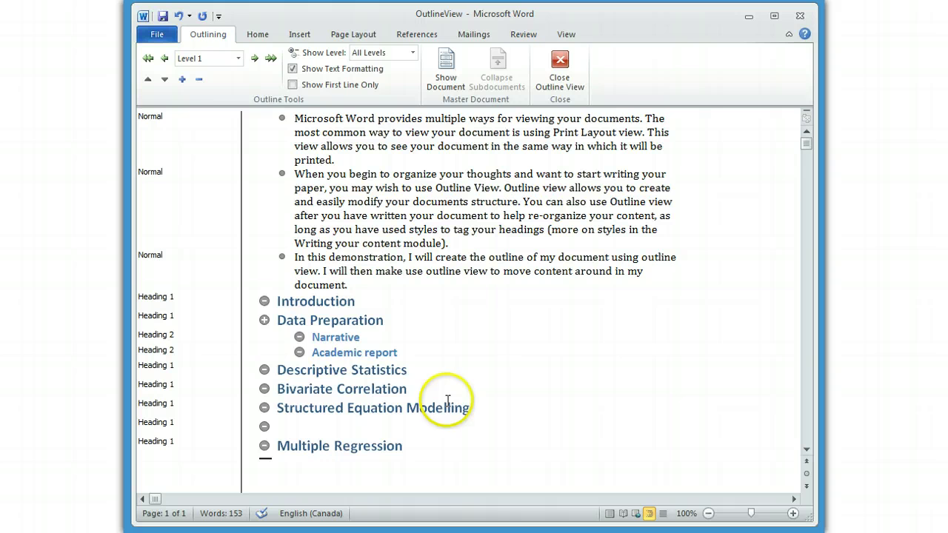
{"action": "left_click", "coordinate": [271, 58]}
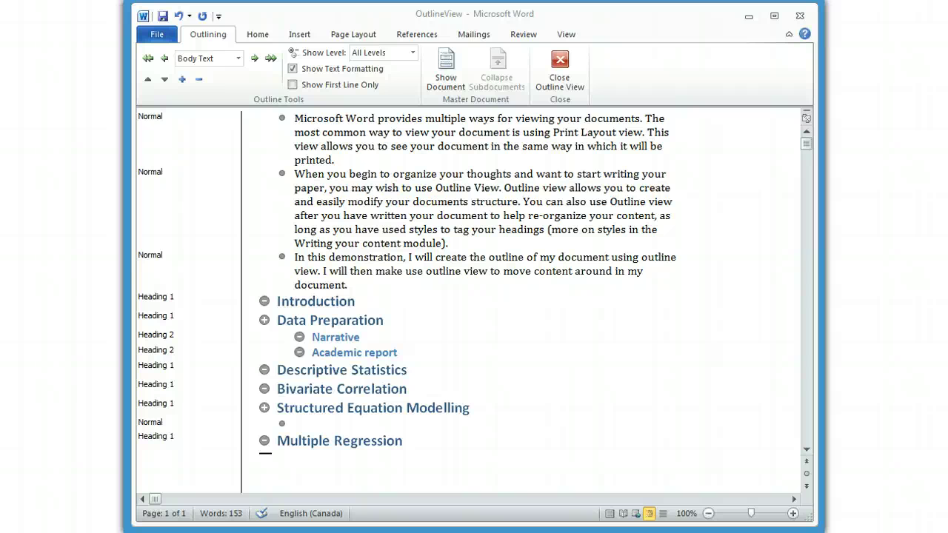
{"action": "right_click", "coordinate": [299, 423]}
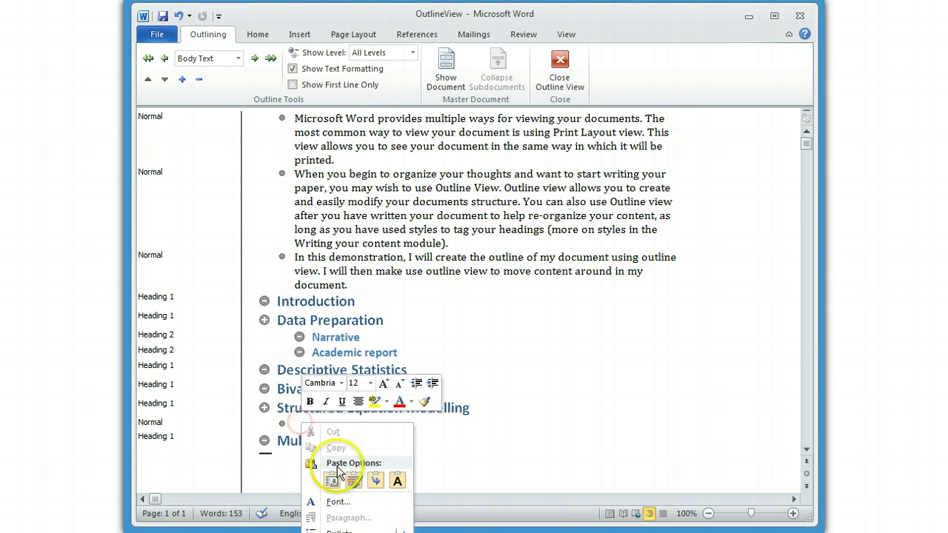
{"action": "left_click", "coordinate": [337, 466]}
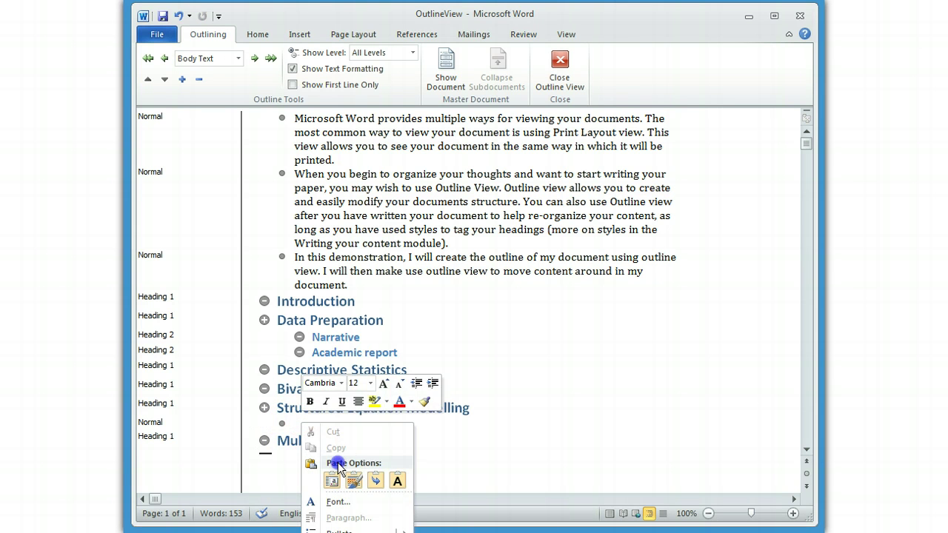
{"action": "left_click", "coordinate": [397, 481]}
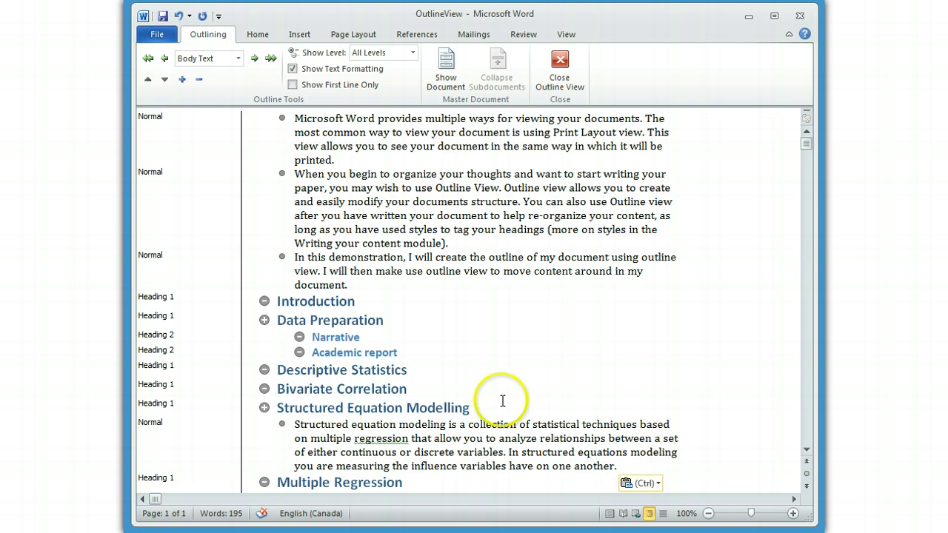
{"action": "scroll", "coordinate": [508, 401], "scroll_direction": "down", "scroll_amount": 2}
{"action": "scroll", "coordinate": [514, 399], "scroll_direction": "up", "scroll_amount": 2}
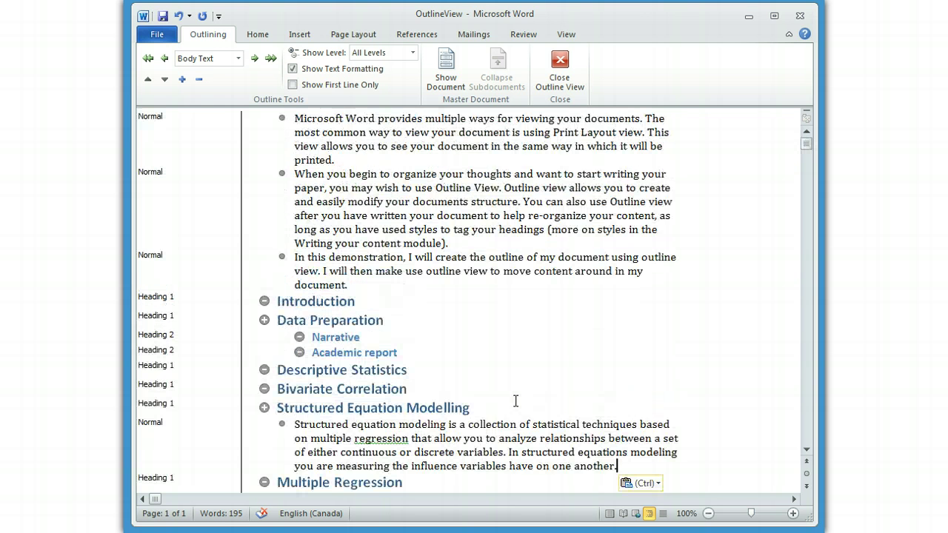
- Collapse Structured Equation Modelling's body text and Data Preparation's Narrative and Academic report subheadings
{"action": "scroll", "coordinate": [515, 401], "scroll_direction": "down", "scroll_amount": 2}
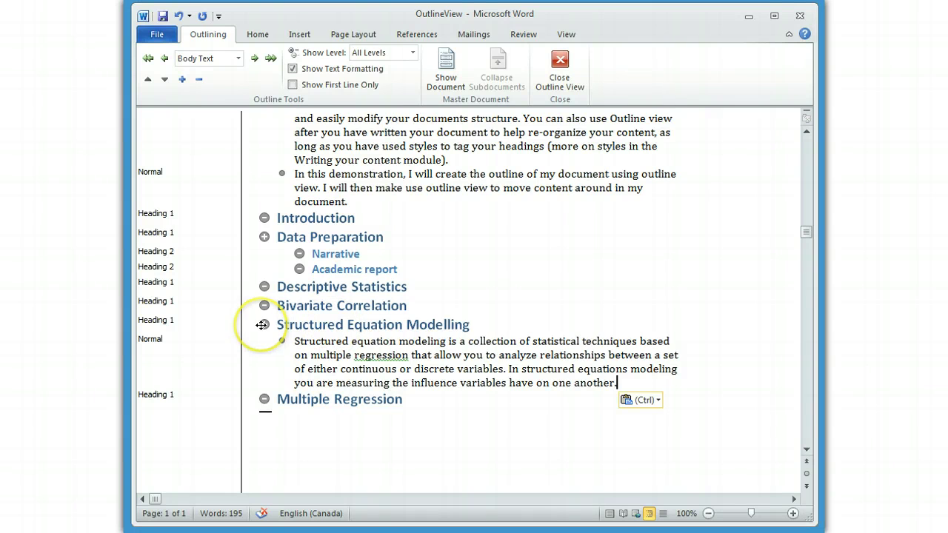
{"action": "left_click", "coordinate": [262, 325]}
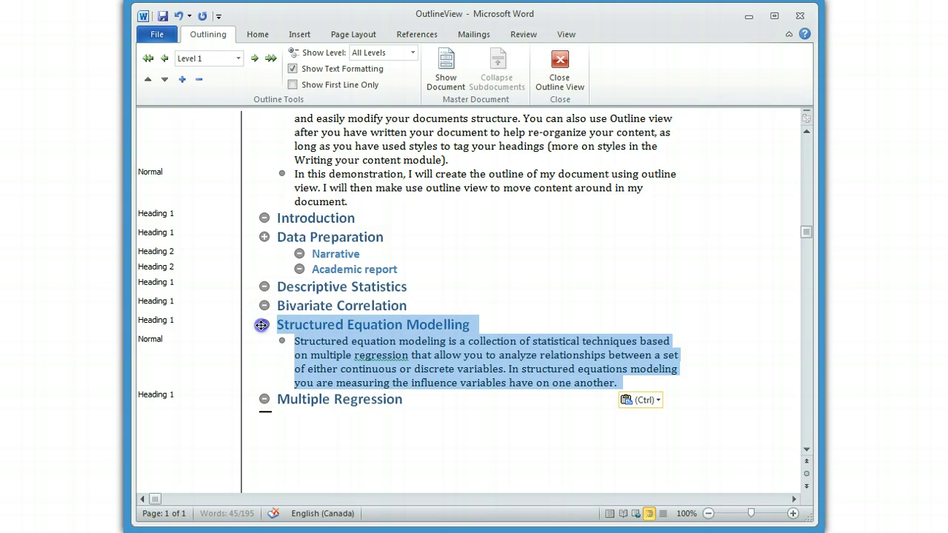
{"action": "double_click", "coordinate": [262, 324]}
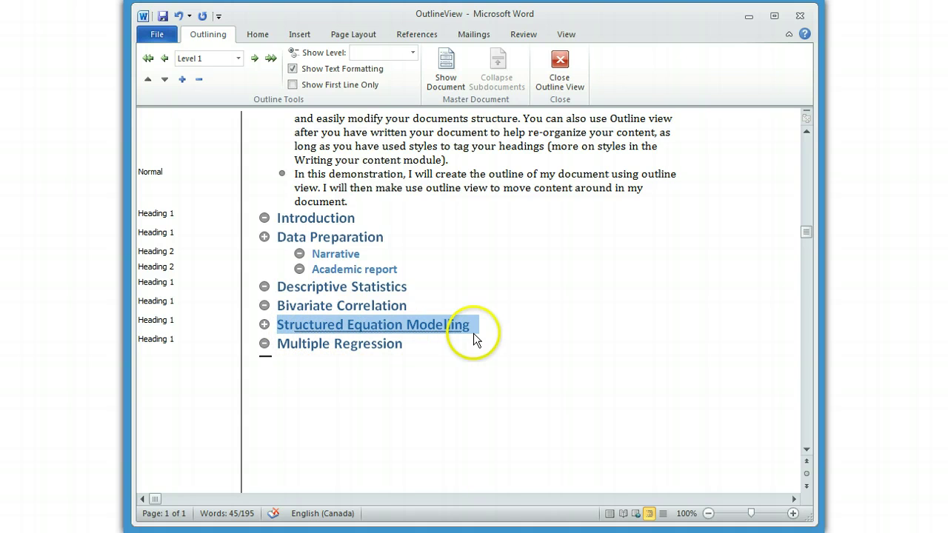
{"action": "left_click", "coordinate": [347, 340]}
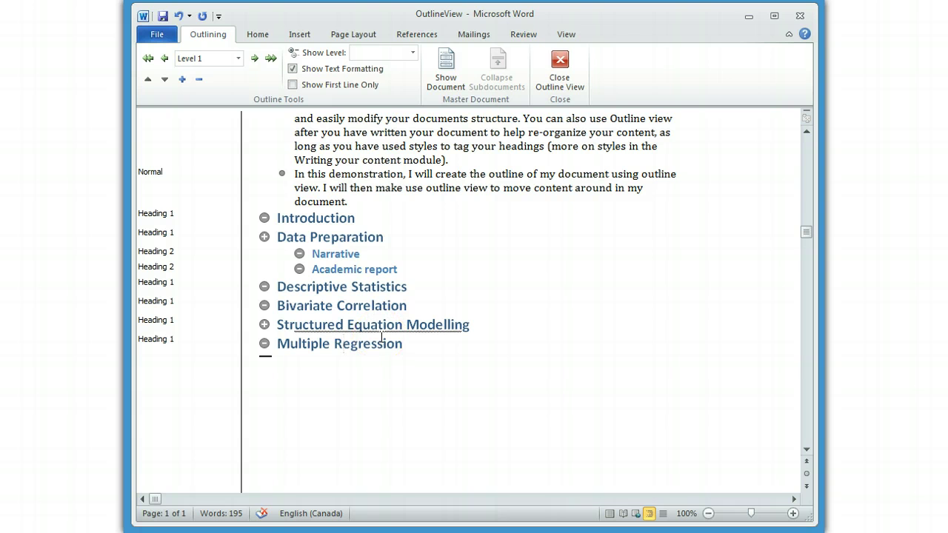
{"action": "left_click", "coordinate": [264, 237]}
{"action": "double_click", "coordinate": [264, 237]}
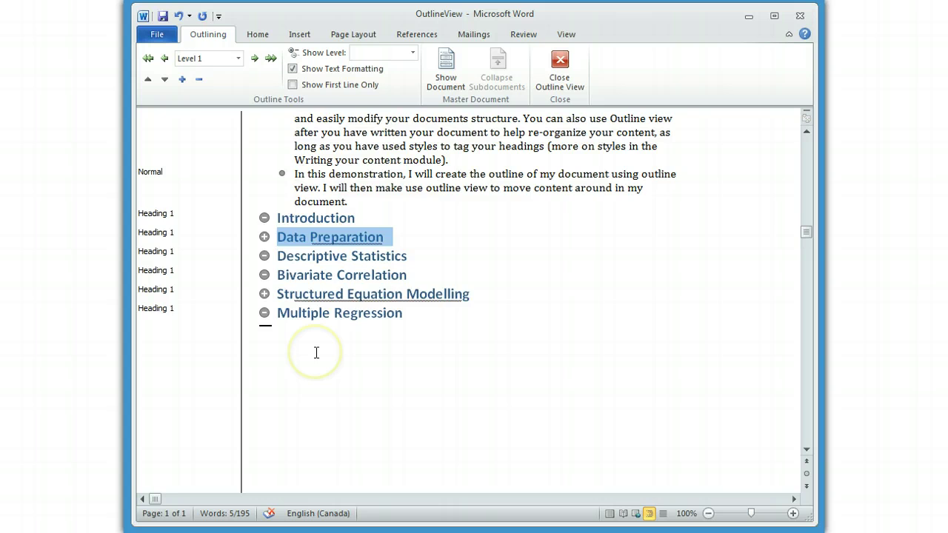
{"action": "scroll", "coordinate": [316, 352], "scroll_direction": "up", "scroll_amount": 2}
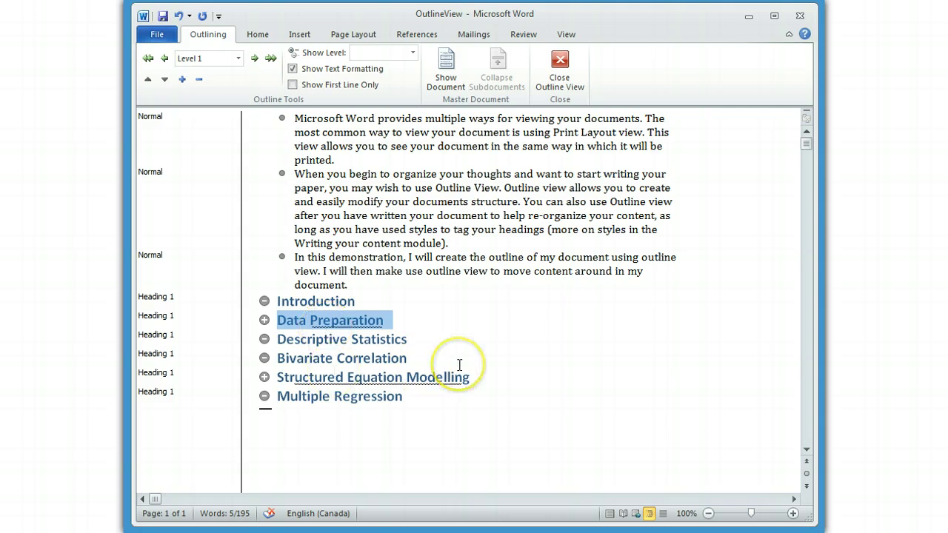
- Set Show Level to Level 2 so only headings through level 2 appear
{"action": "left_click", "coordinate": [414, 52]}
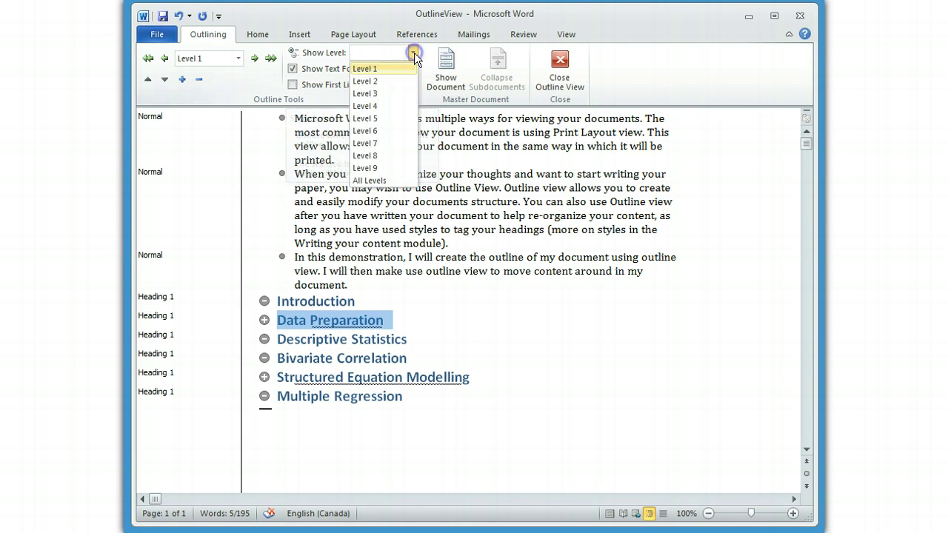
{"action": "left_click", "coordinate": [387, 81]}
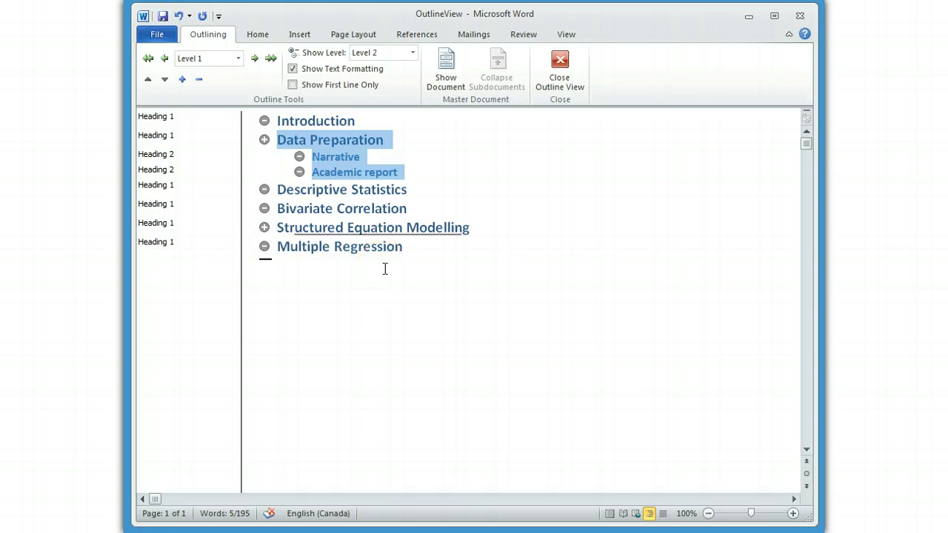
- Add Heading 2 lines 'Narrative' and 'Academic report' below Multiple Regression
{"action": "left_click", "coordinate": [408, 251]}
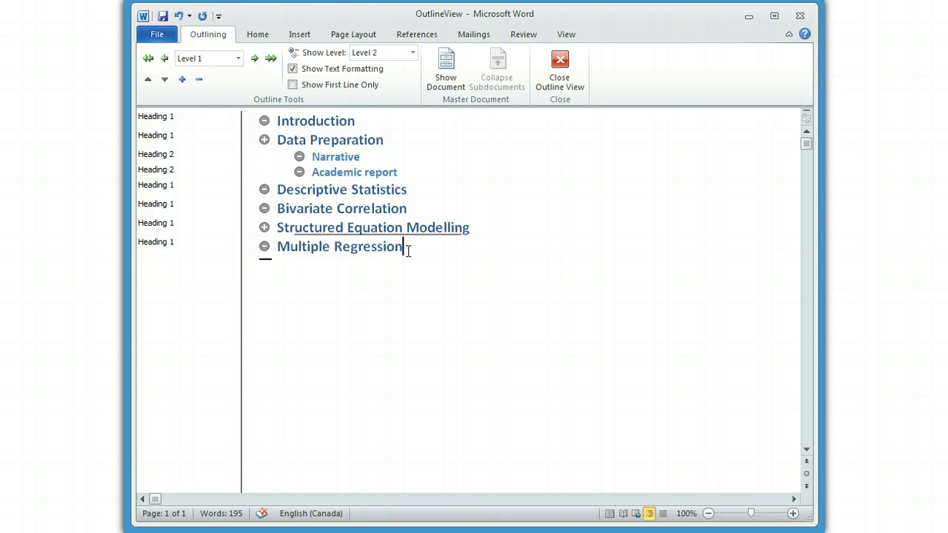
{"action": "key", "text": "Return"}
{"action": "key", "text": "Tab"}
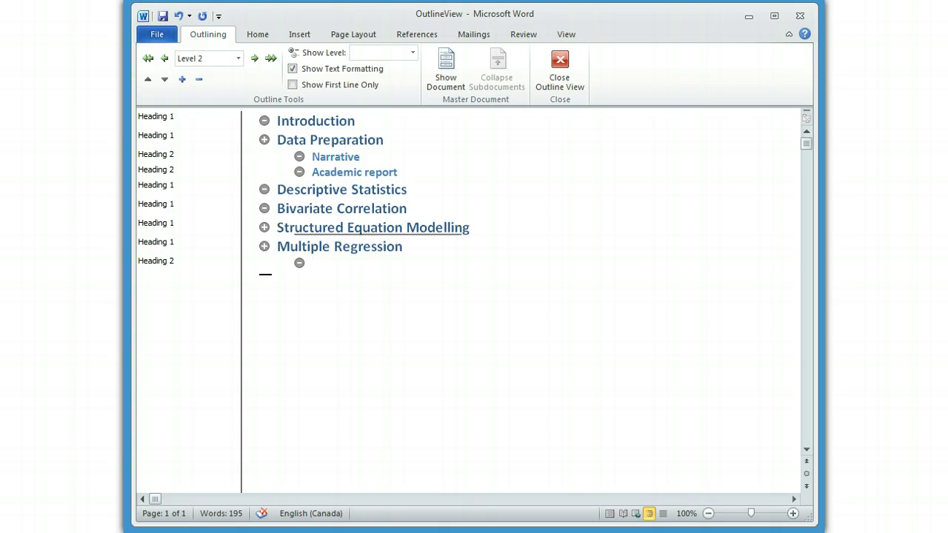
{"action": "type", "text": "Narrative"}
{"action": "key", "text": "BackSpace"}
{"action": "key", "text": "BackSpace"}
{"action": "key", "text": "BackSpace"}
{"action": "type", "text": "ative"}
{"action": "key", "text": "Return"}
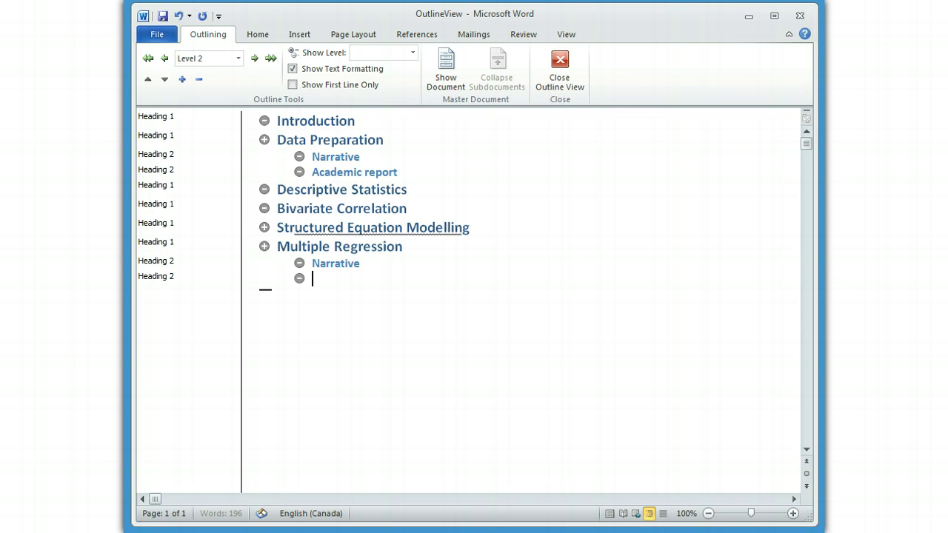
{"action": "type", "text": "Academic report"}
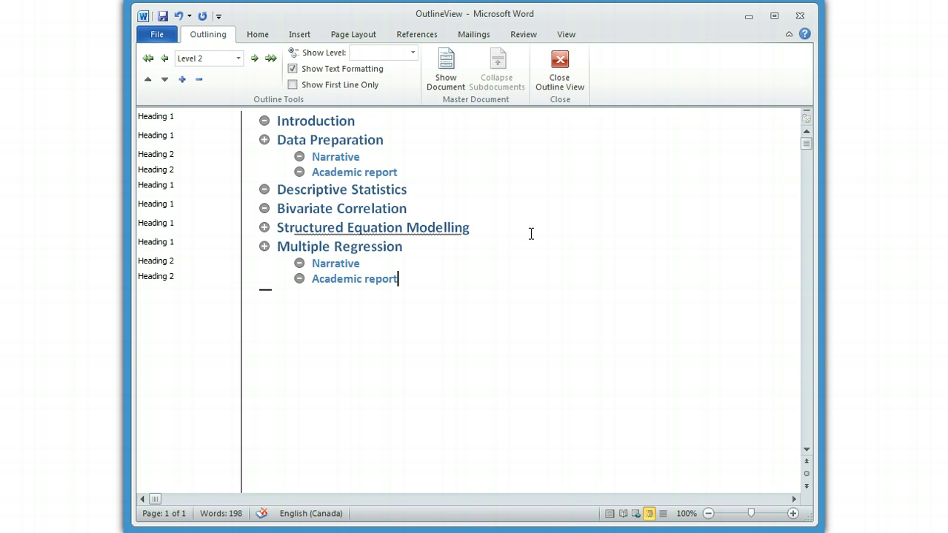
- Show Level 1 only and drag Structured Equation Modelling below Multiple Regression
{"action": "left_click", "coordinate": [413, 54]}
{"action": "left_click", "coordinate": [384, 68]}
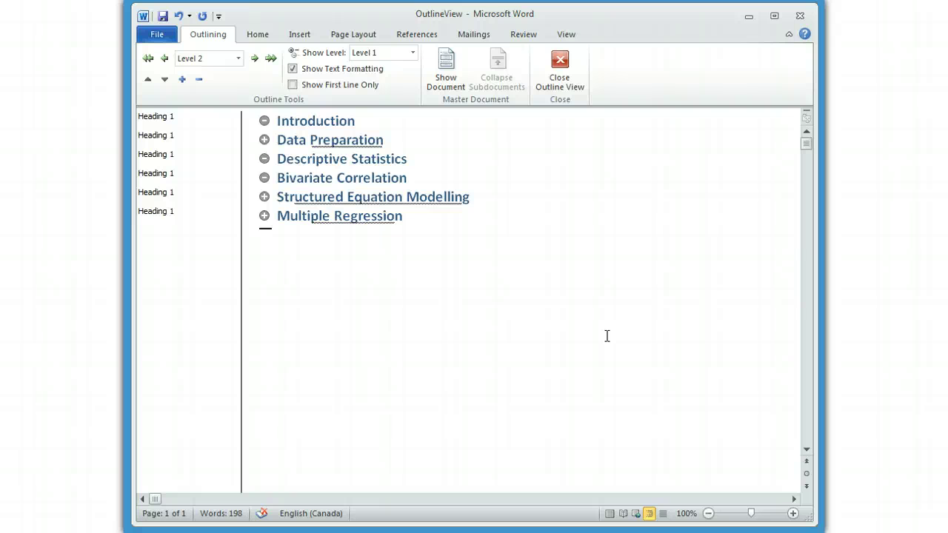
{"action": "left_click", "coordinate": [351, 386]}
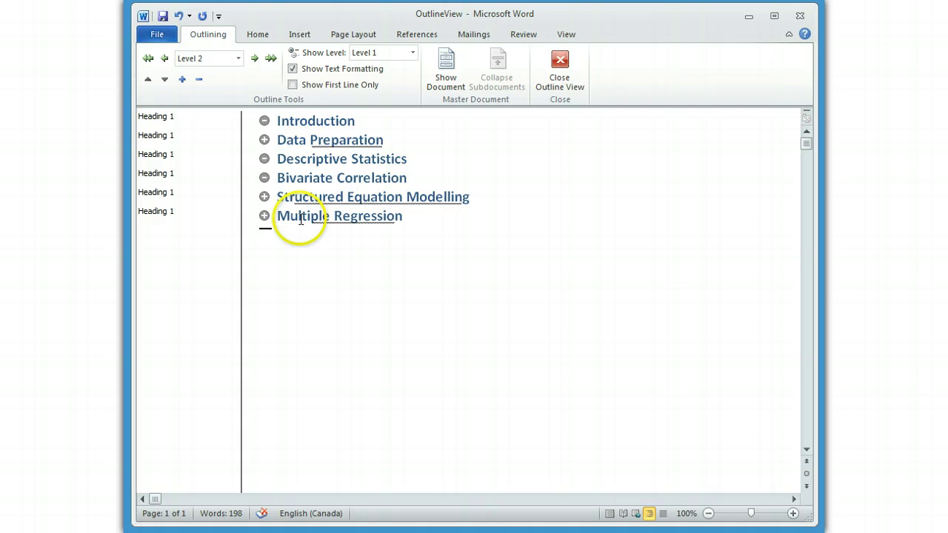
{"action": "left_click_drag", "start_coordinate": [265, 196], "coordinate": [268, 224]}
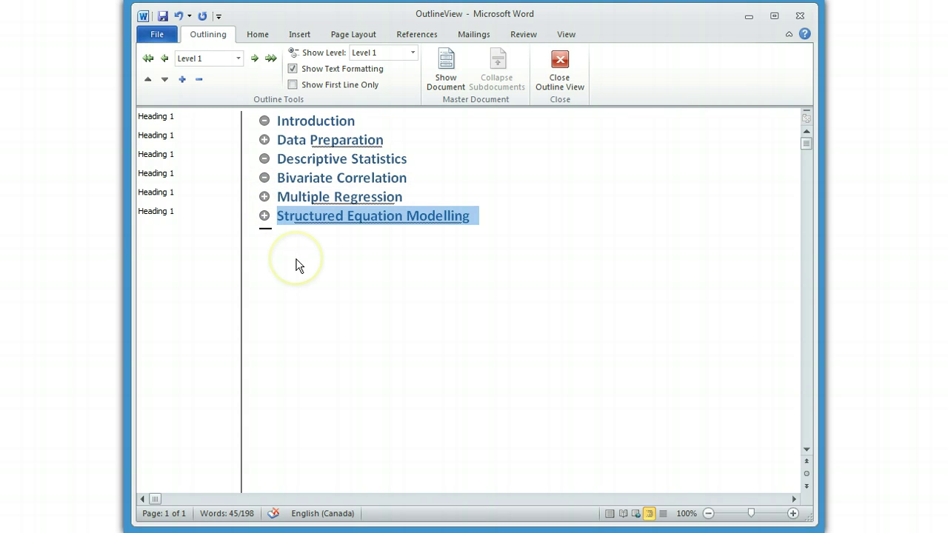
{"action": "left_click", "coordinate": [413, 53]}
{"action": "left_click", "coordinate": [384, 183]}
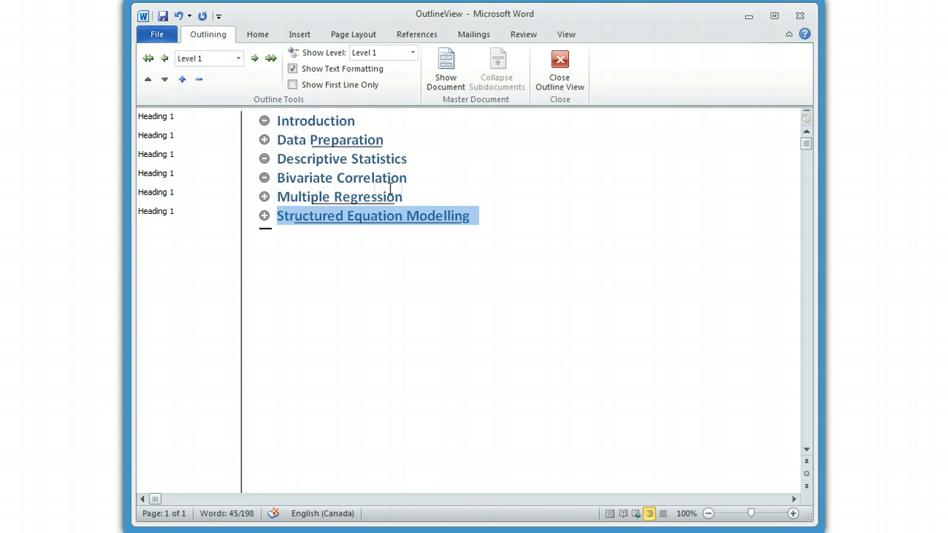
- Set Show Level to All Levels and review the reorganized outline with its body text
{"action": "left_click", "coordinate": [410, 51]}
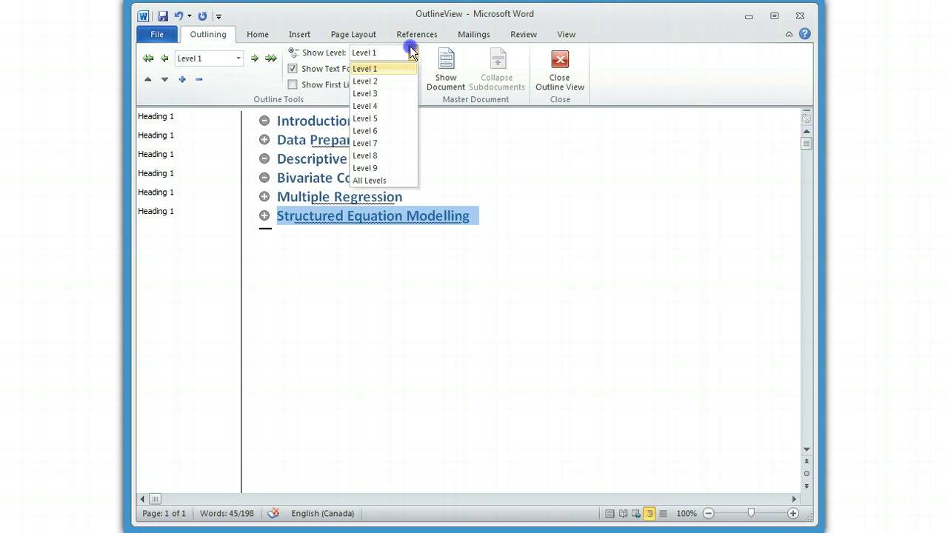
{"action": "left_click", "coordinate": [386, 181]}
{"action": "scroll", "coordinate": [574, 370], "scroll_direction": "down", "scroll_amount": 10}
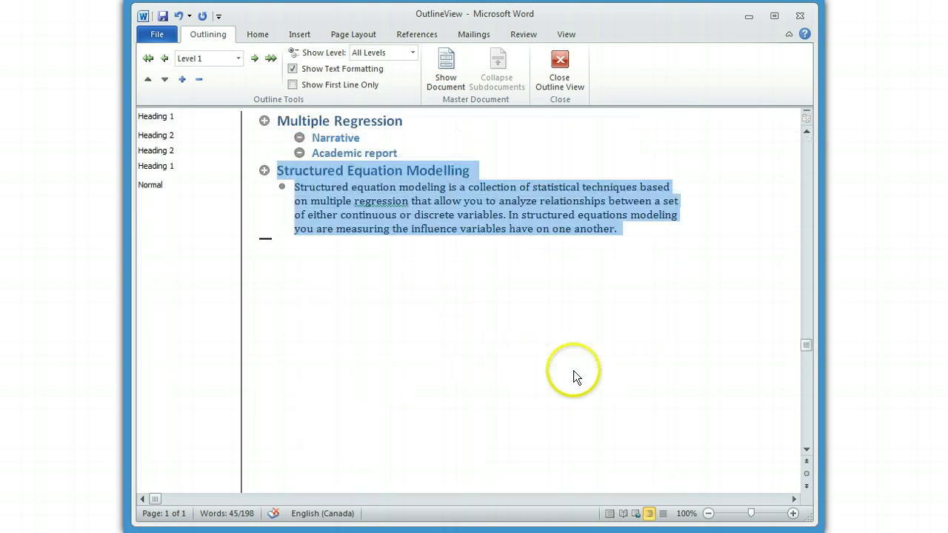
{"action": "scroll", "coordinate": [431, 267], "scroll_direction": "up", "scroll_amount": 4}
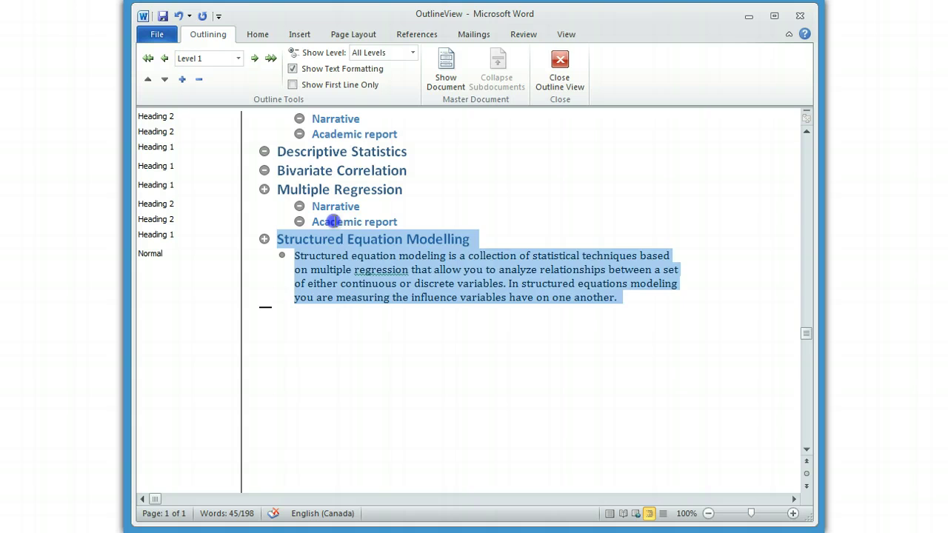
{"action": "left_click", "coordinate": [332, 221]}
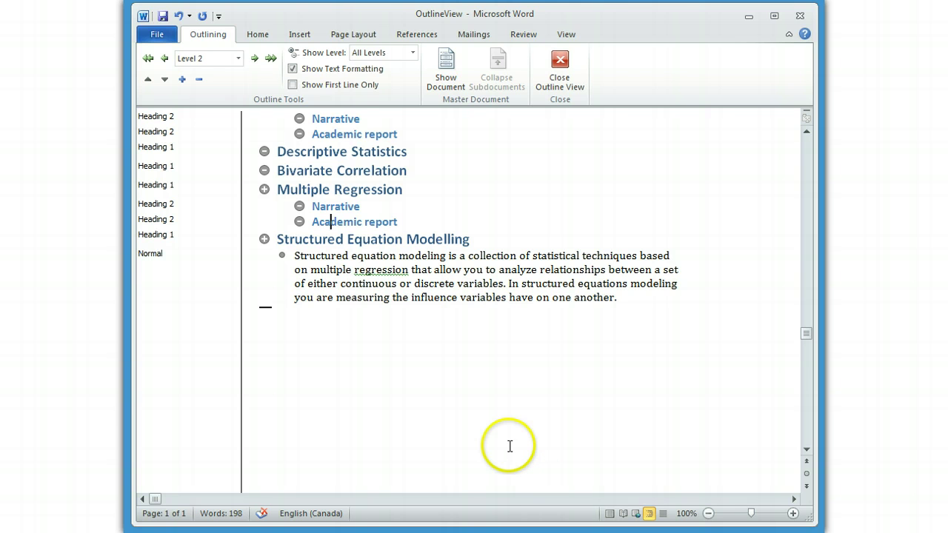
{"action": "scroll", "coordinate": [467, 468], "scroll_direction": "up", "scroll_amount": 5}
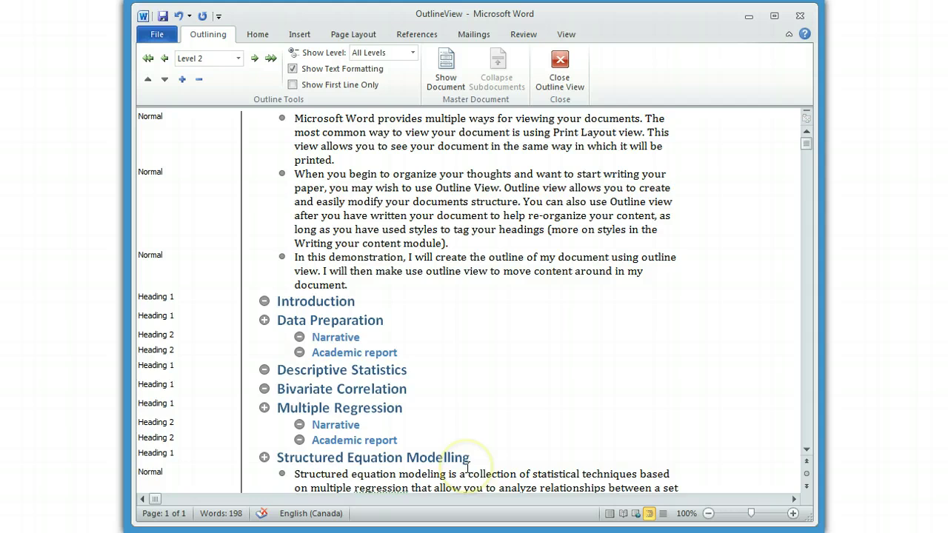
{"action": "scroll", "coordinate": [468, 467], "scroll_direction": "down", "scroll_amount": 5}
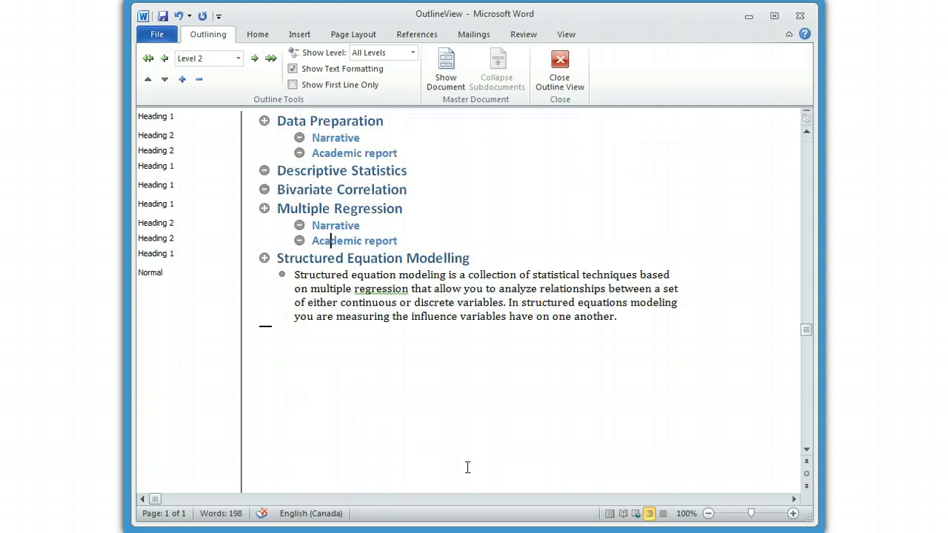
- Switch to Print Layout and scroll through the restructured headings down to Structured Equation Modelling
{"action": "left_click", "coordinate": [609, 514]}
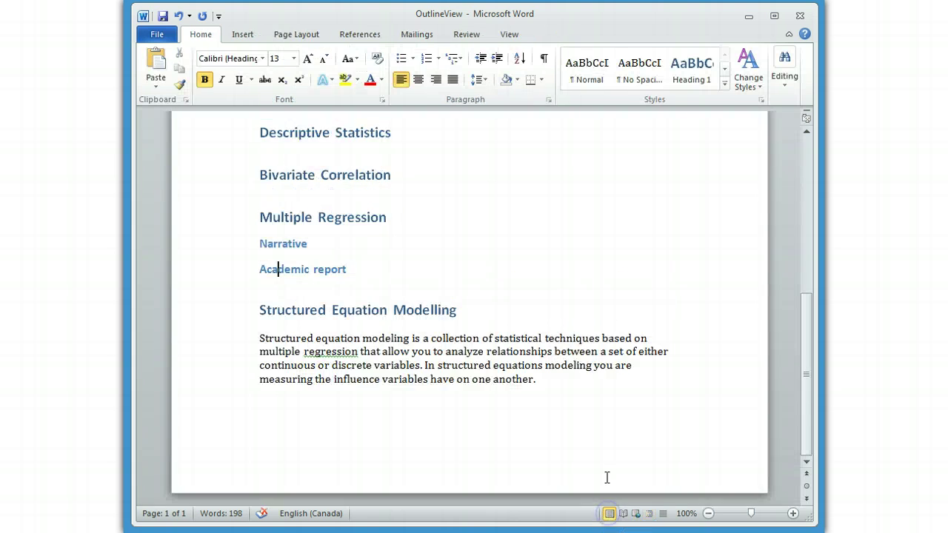
{"action": "scroll", "coordinate": [607, 415], "scroll_direction": "up", "scroll_amount": 8}
{"action": "scroll", "coordinate": [609, 423], "scroll_direction": "down", "scroll_amount": 6}
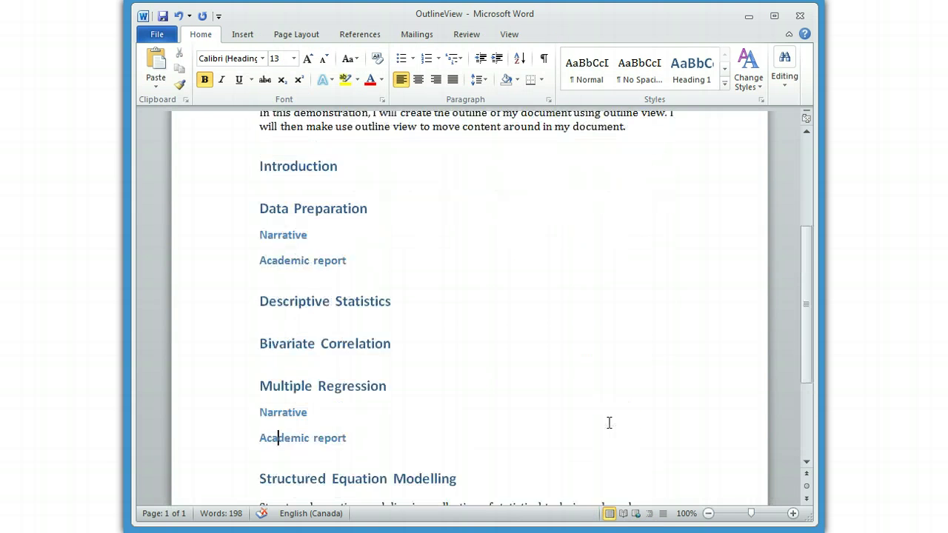